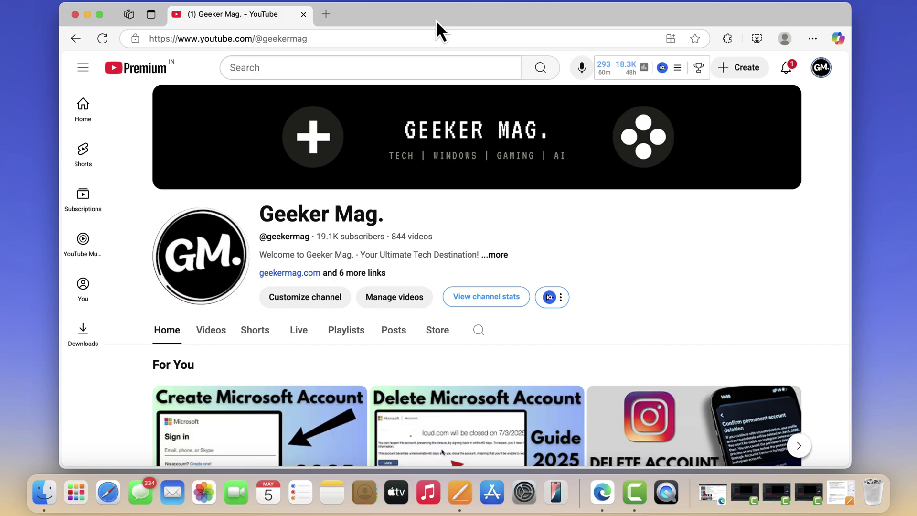
- Open YouTube Studio for the Geeker Mag. channel from the profile avatar menu
left_click(821, 70)
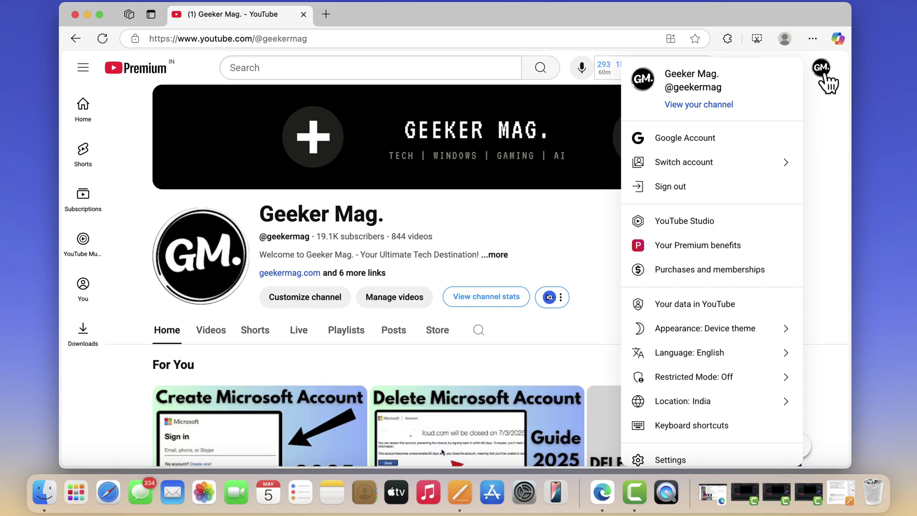
left_click(718, 224)
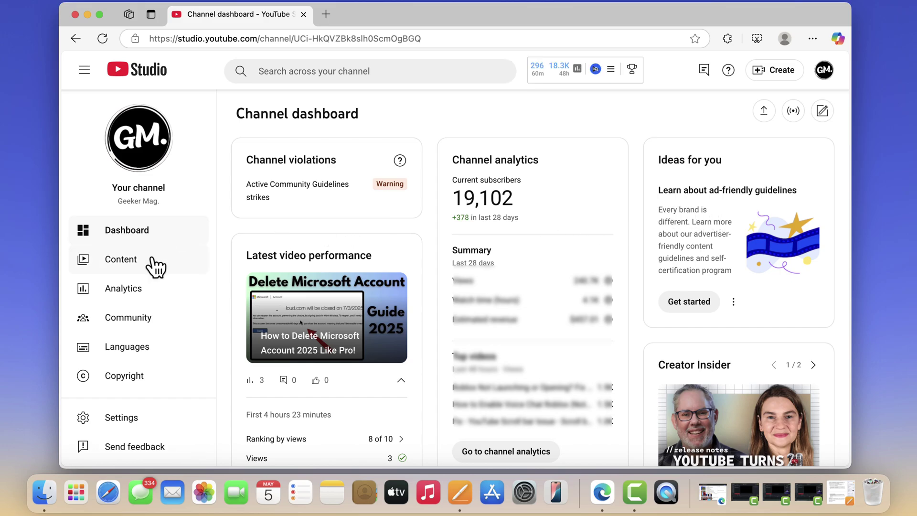
- Download the newest upload, 'Delete Microsoft Account 2025', from the Studio content list
left_click(128, 271)
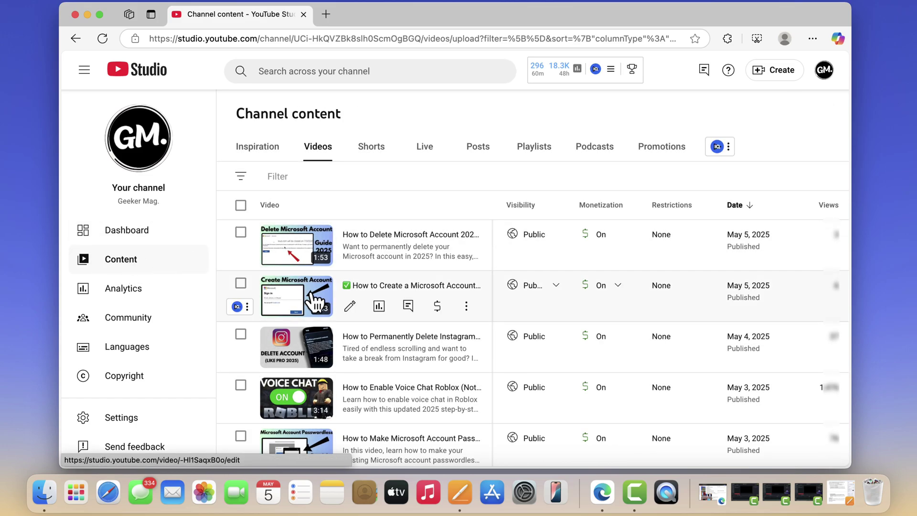
scroll(350, 358, "down", 5)
scroll(350, 358, "down", 5)
scroll(351, 357, "down", 5)
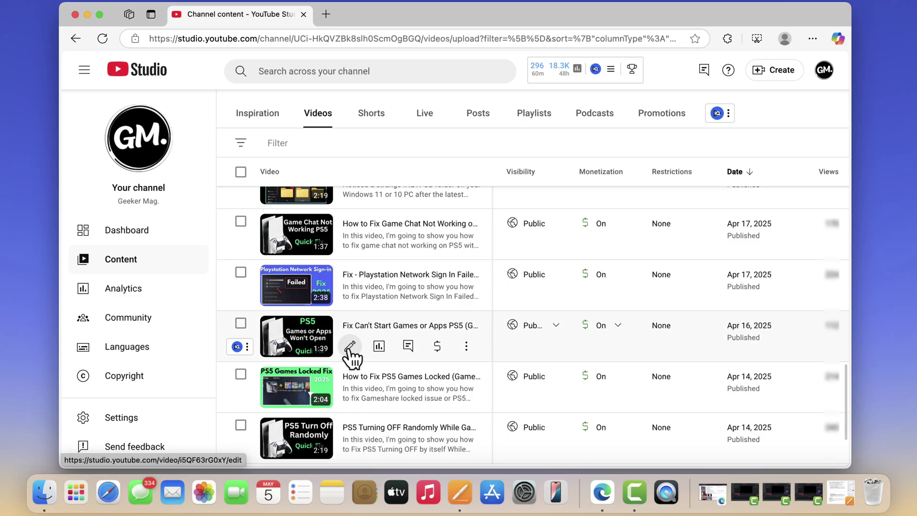
scroll(351, 356, "down", 2)
scroll(351, 356, "up", 5)
scroll(351, 356, "up", 5)
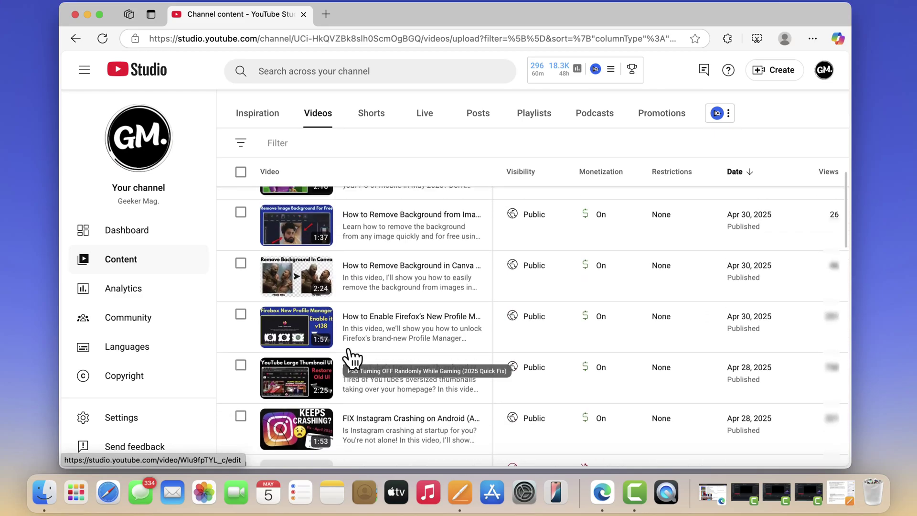
scroll(351, 356, "up", 1)
scroll(349, 357, "up", 5)
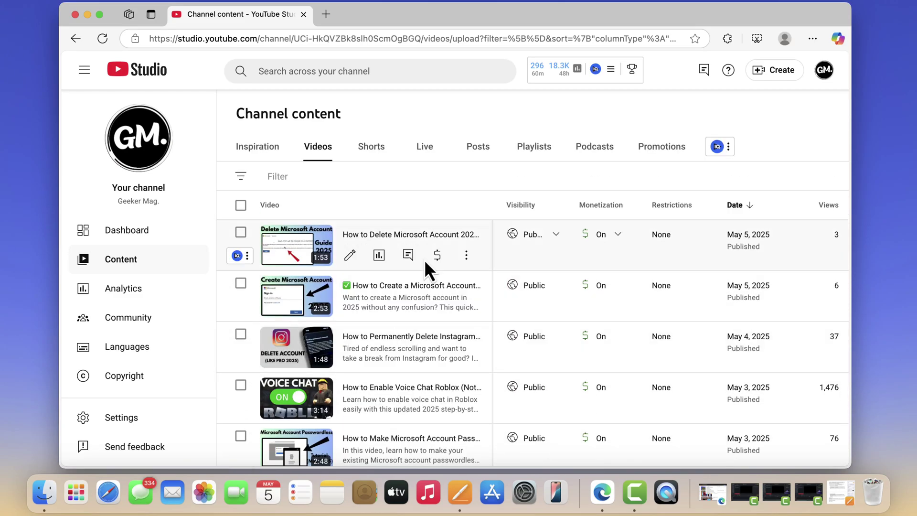
left_click(467, 257)
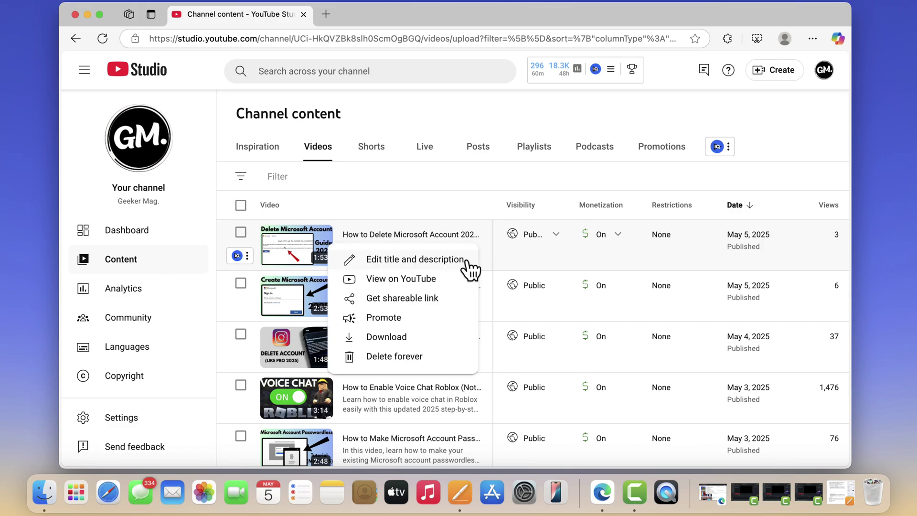
left_click(410, 341)
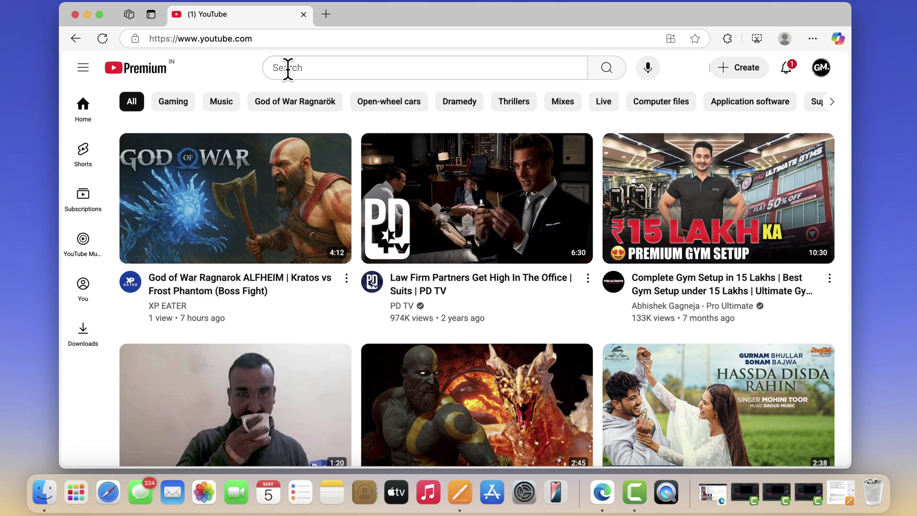
- Play the God of War Ragnarok ALFHEIM Kratos vs Frost Phantom video muted
left_click(240, 188)
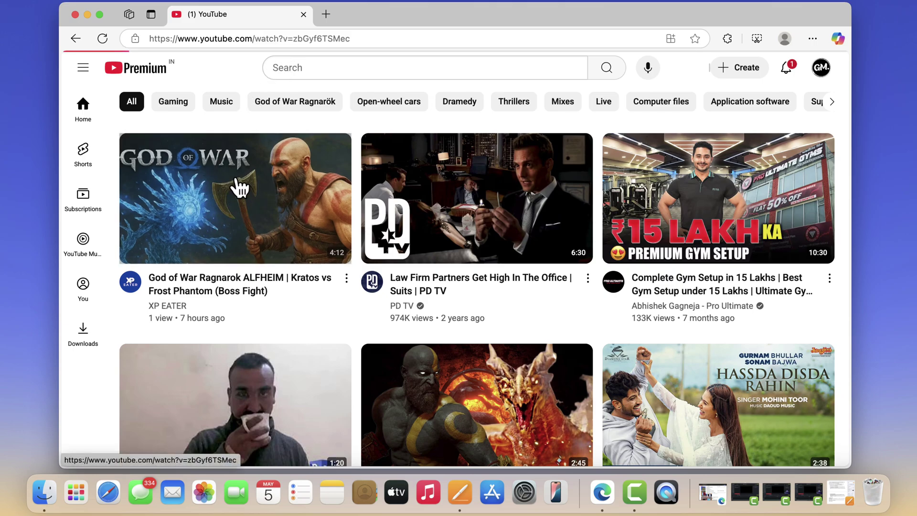
left_click(155, 367)
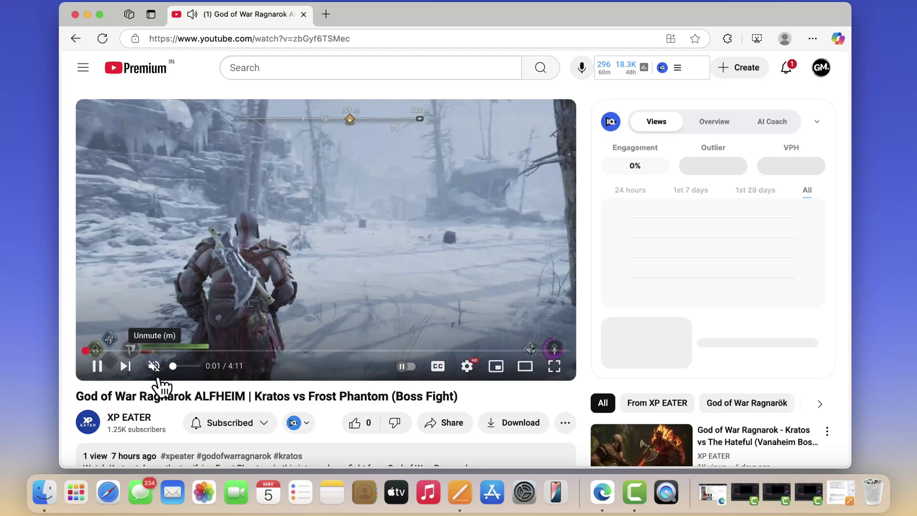
scroll(518, 410, "down", 2)
scroll(518, 410, "down", 2)
scroll(521, 410, "down", 2)
scroll(520, 410, "up", 1)
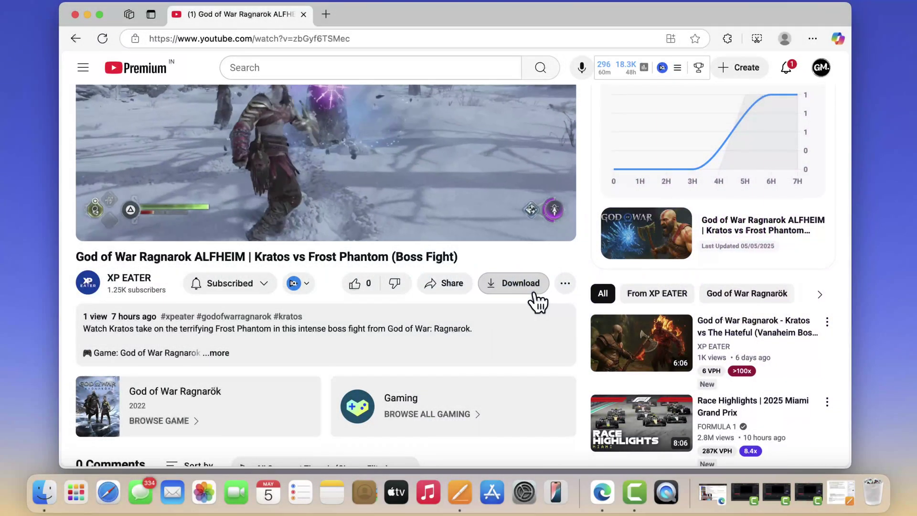
- Download the Frost Phantom boss-fight video offline with YouTube Premium
left_click(534, 293)
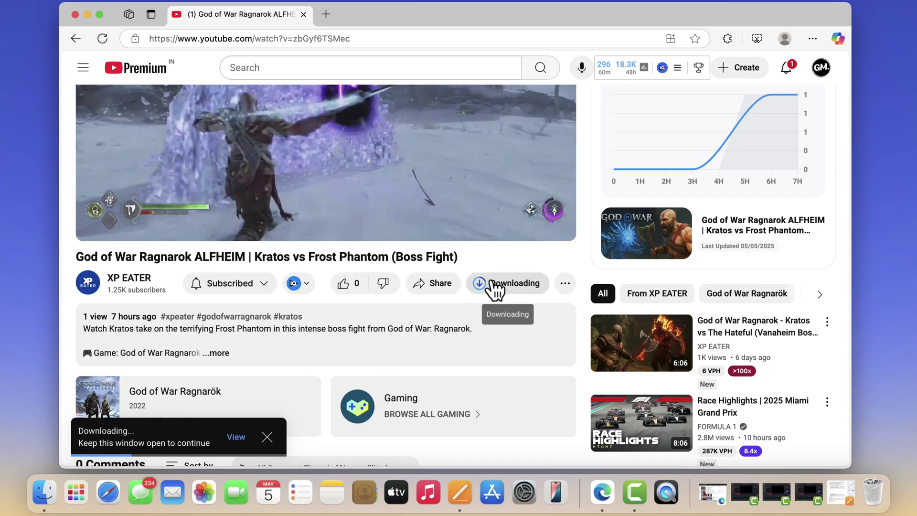
- Go to Downloads from the guide menu and check a video's options without removing it
left_click(83, 68)
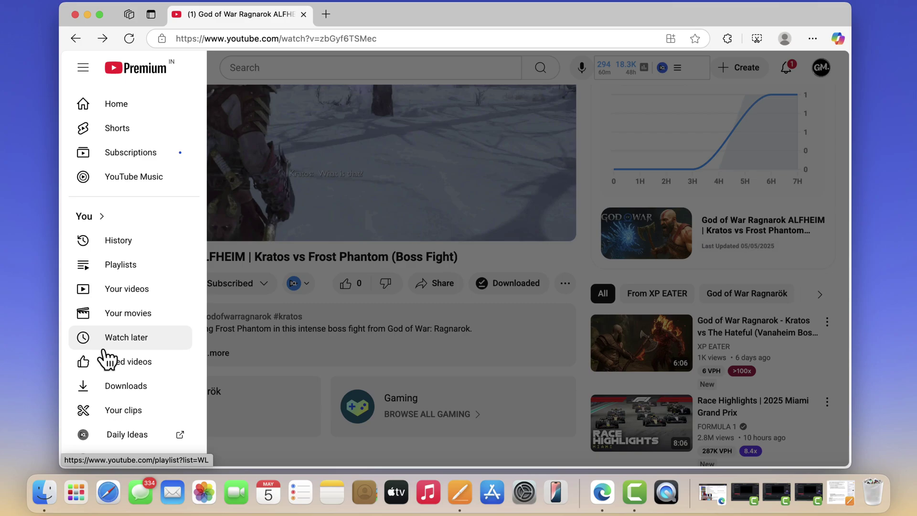
left_click(126, 394)
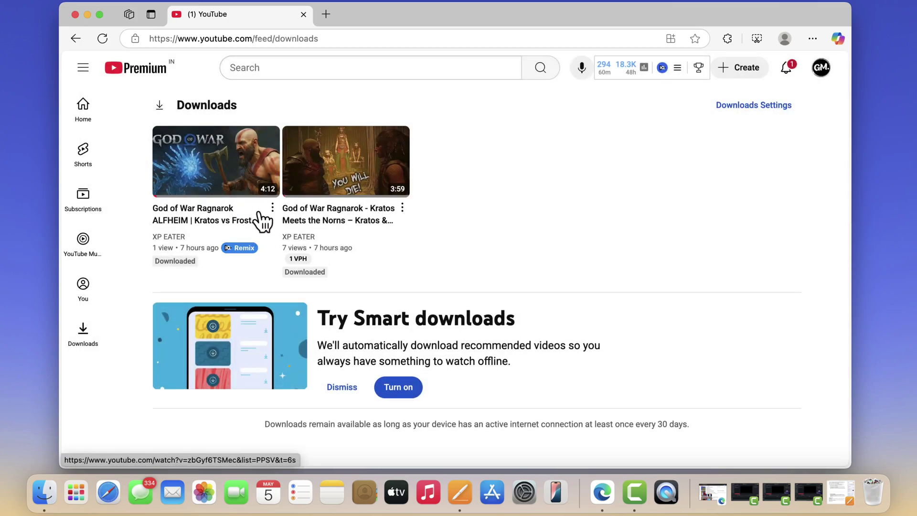
left_click(273, 210)
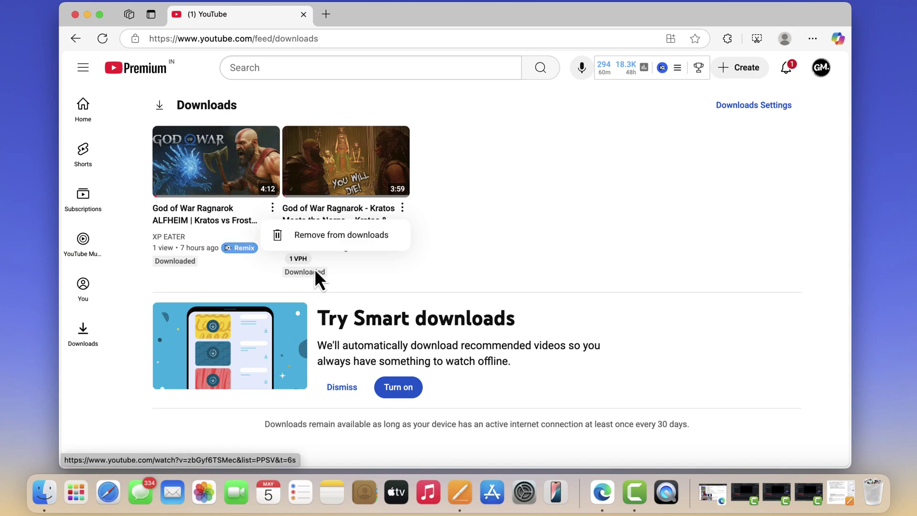
left_click(380, 325)
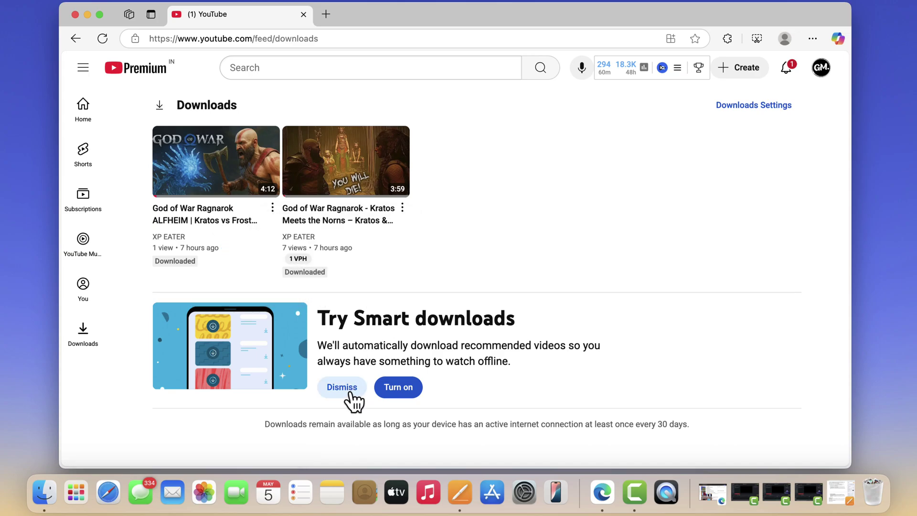